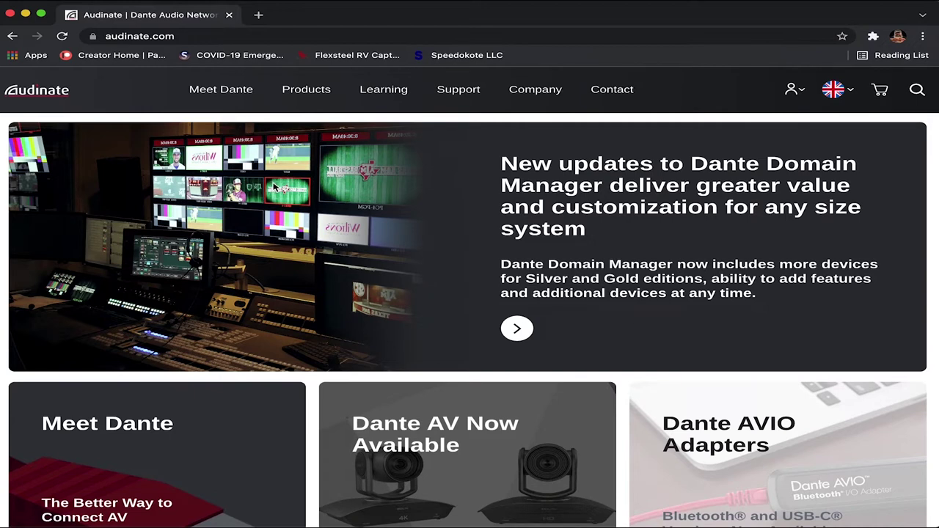
Step: Open the Dante Controller download page from the Audinate home page and review its account and download information
{"action": "scroll", "coordinate": [284, 187], "scroll_direction": "down", "scroll_amount": 6}
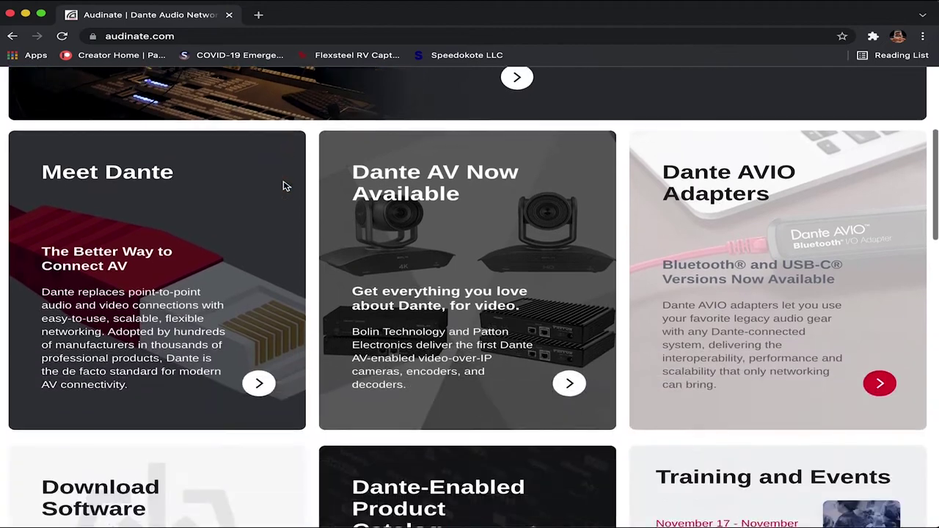
{"action": "scroll", "coordinate": [284, 187], "scroll_direction": "down", "scroll_amount": 3}
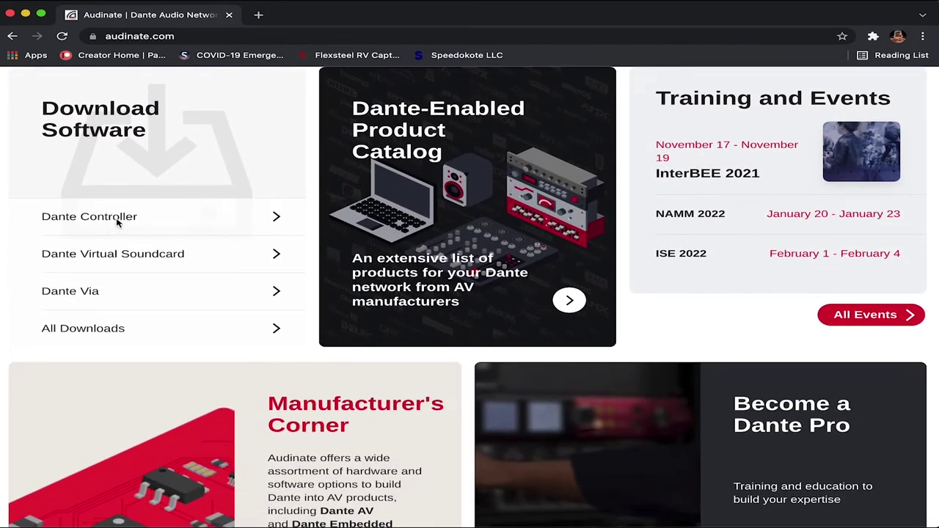
{"action": "left_click", "coordinate": [273, 220]}
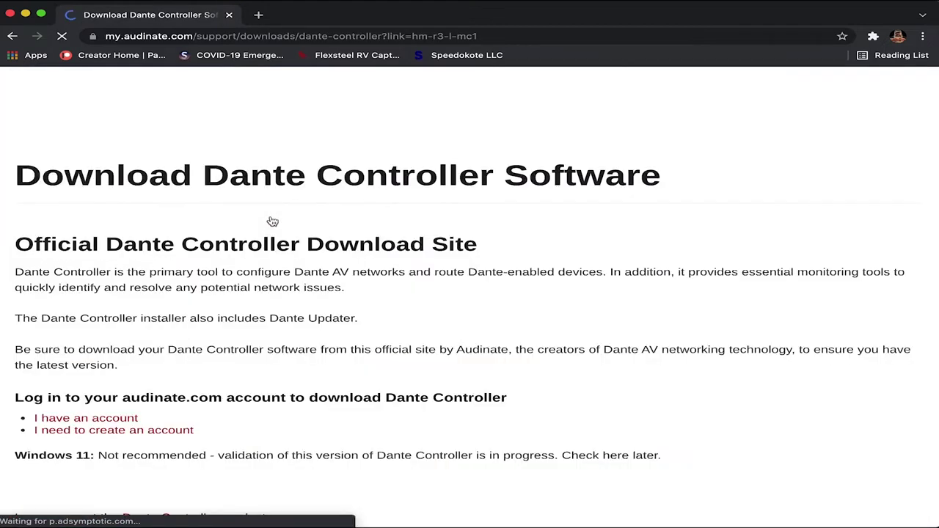
{"action": "scroll", "coordinate": [272, 222], "scroll_direction": "down", "scroll_amount": 5}
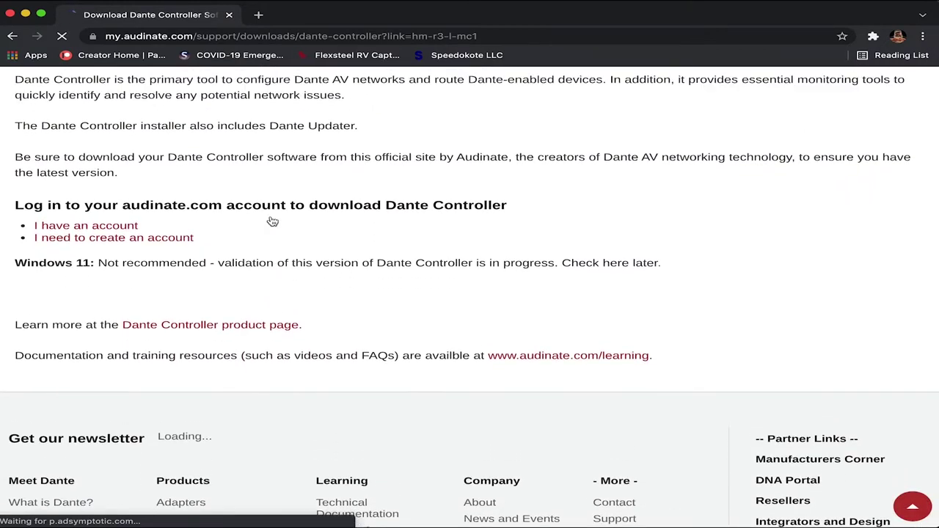
{"action": "scroll", "coordinate": [272, 221], "scroll_direction": "up", "scroll_amount": 5}
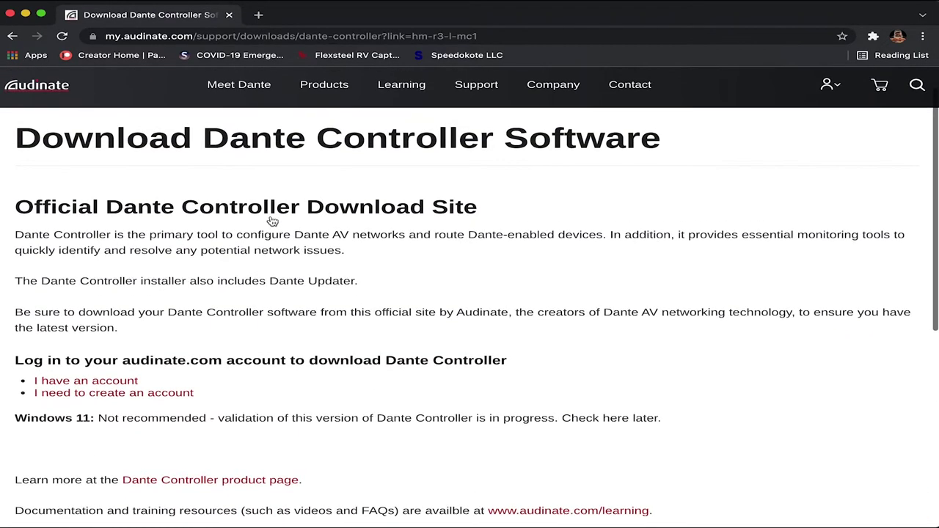
{"action": "scroll", "coordinate": [272, 222], "scroll_direction": "down", "scroll_amount": 4}
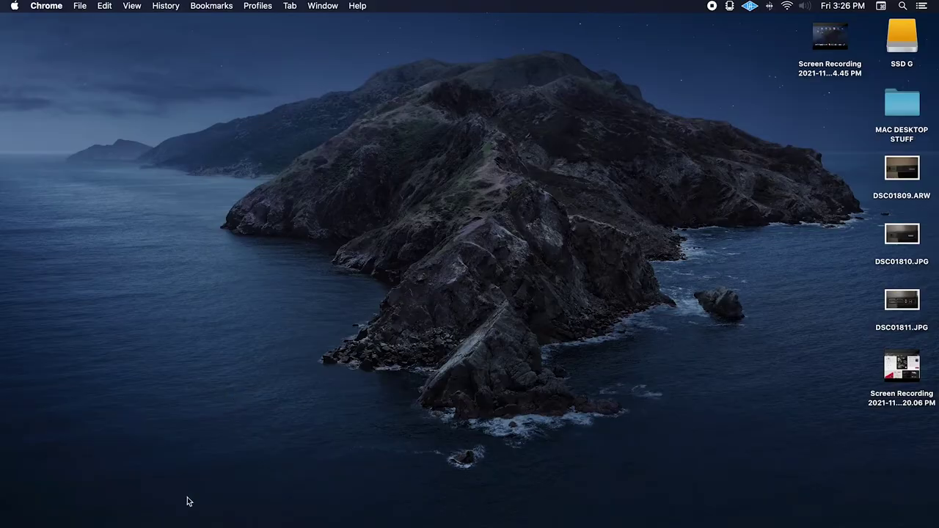
Step: Launch the installed Dante Controller application
{"action": "mouse_move", "coordinate": [170, 513]}
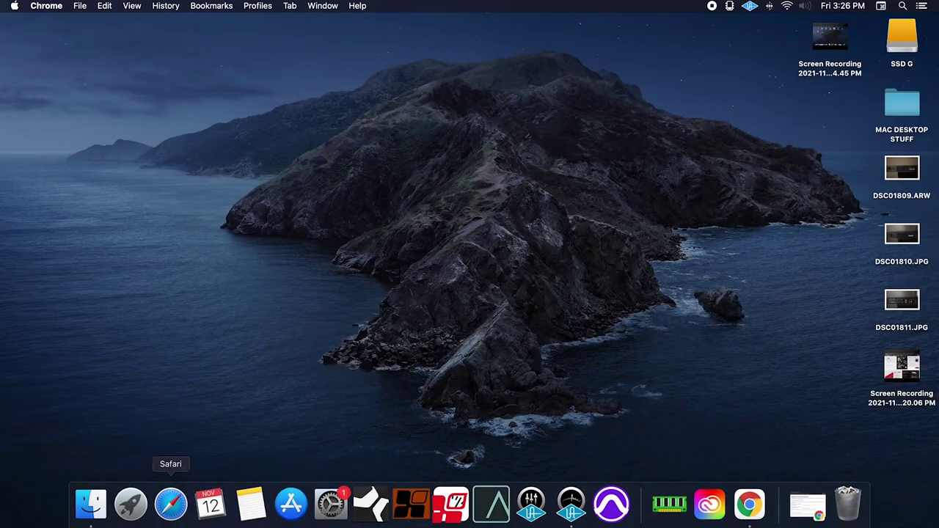
{"action": "left_click", "coordinate": [130, 505]}
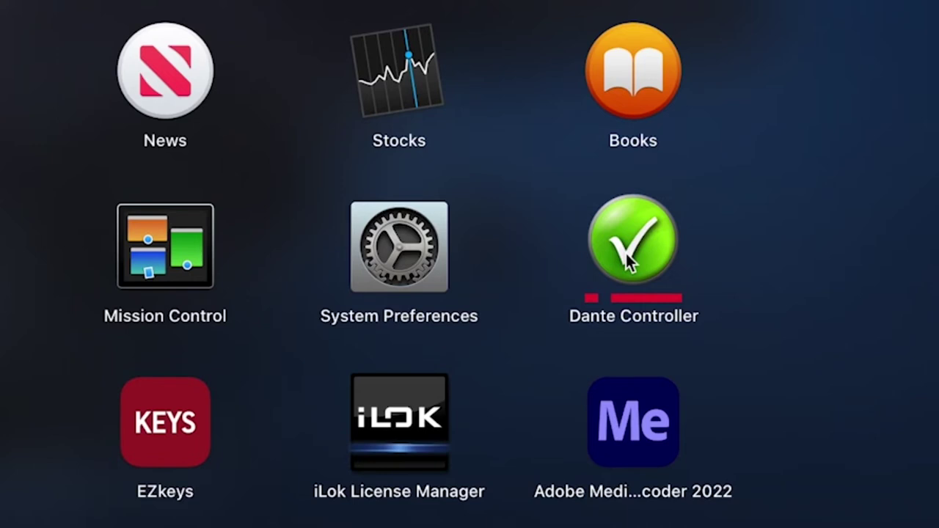
{"action": "left_click", "coordinate": [625, 251]}
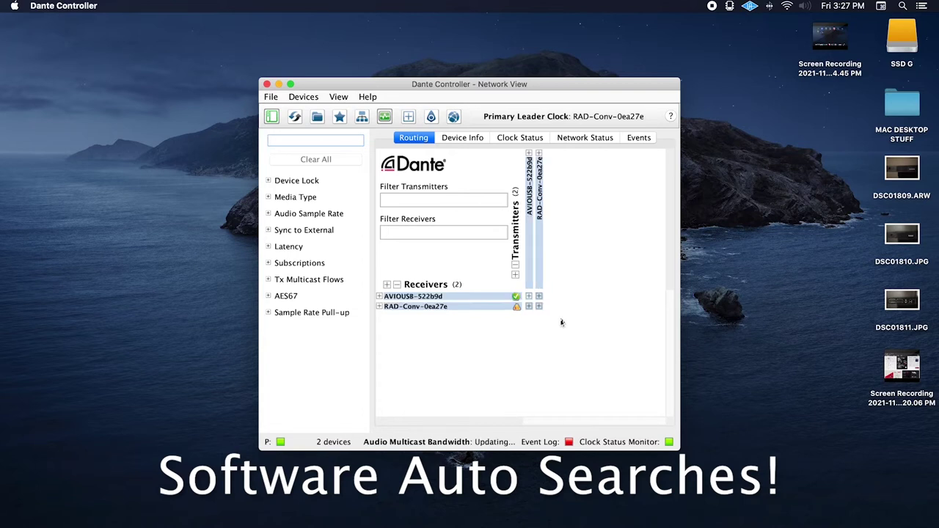
Step: Expand the AVIOUSB and RAD-Conv receivers and transmitters in the routing grid and widen the window to show all 16 channels
{"action": "left_click", "coordinate": [416, 307]}
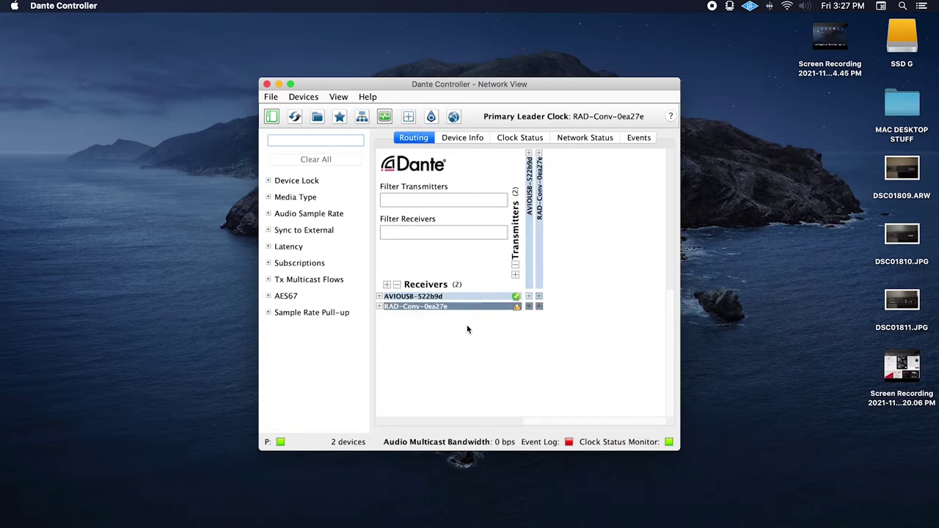
{"action": "left_click", "coordinate": [408, 297]}
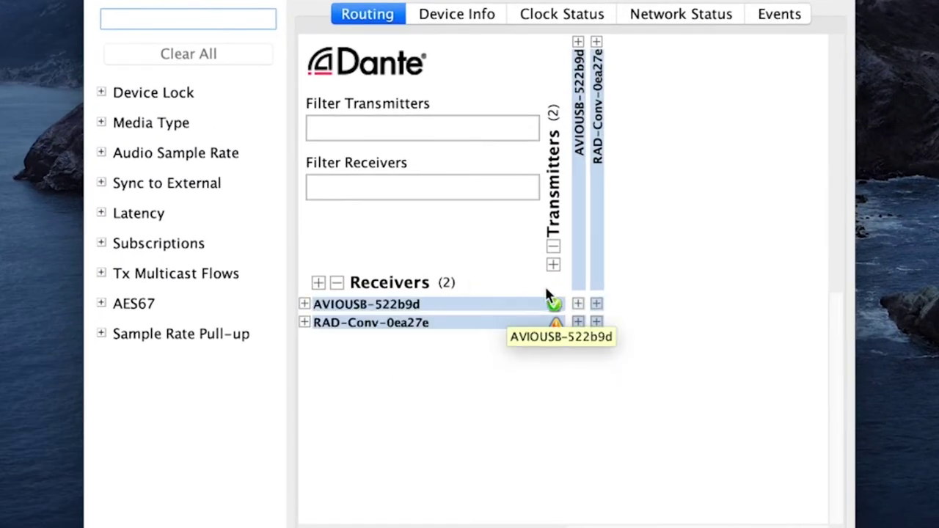
{"action": "left_click", "coordinate": [305, 323]}
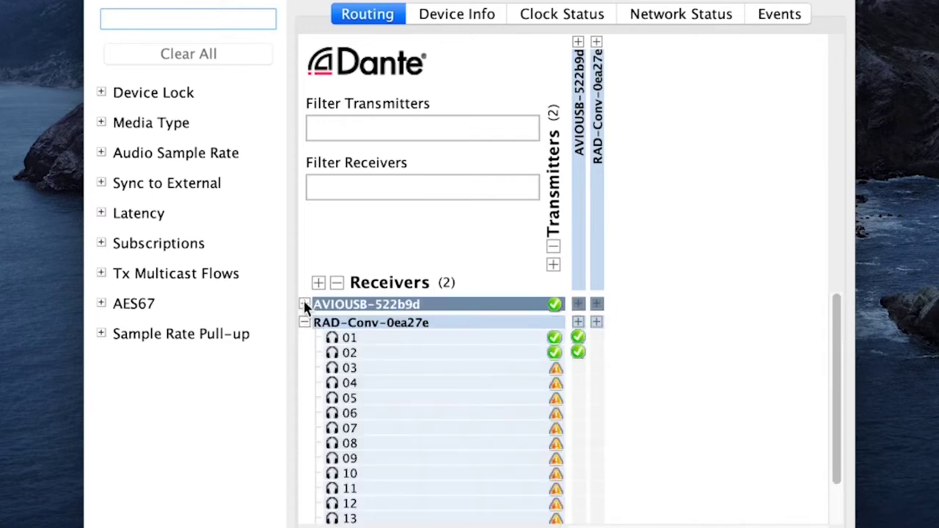
{"action": "left_click", "coordinate": [303, 304]}
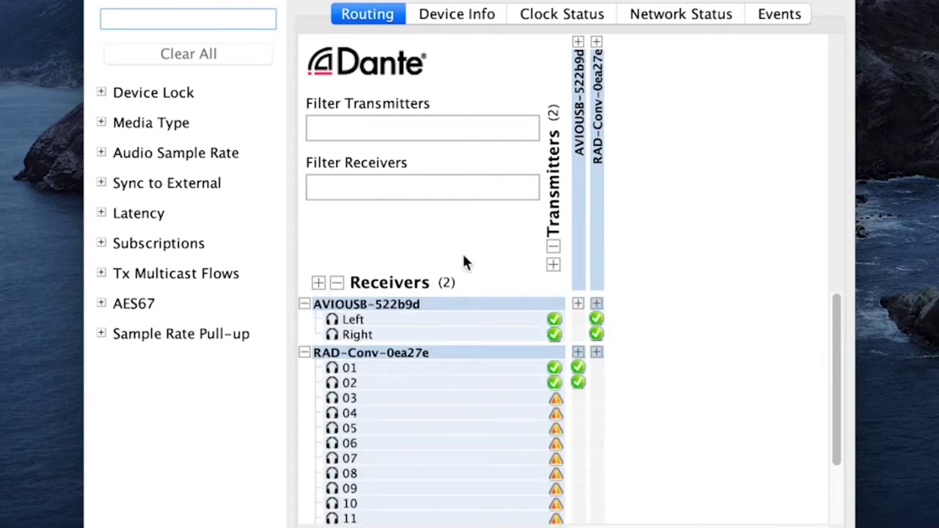
{"action": "left_click", "coordinate": [577, 304]}
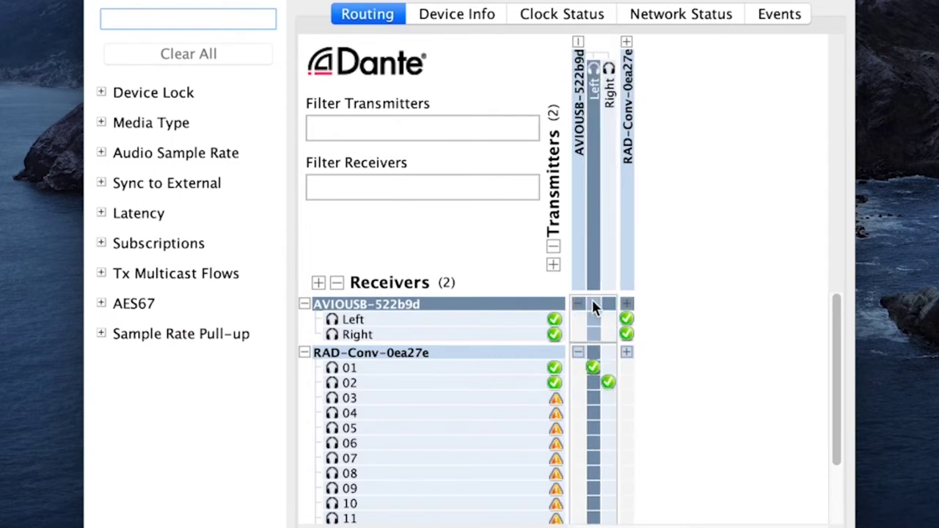
{"action": "left_click", "coordinate": [626, 304]}
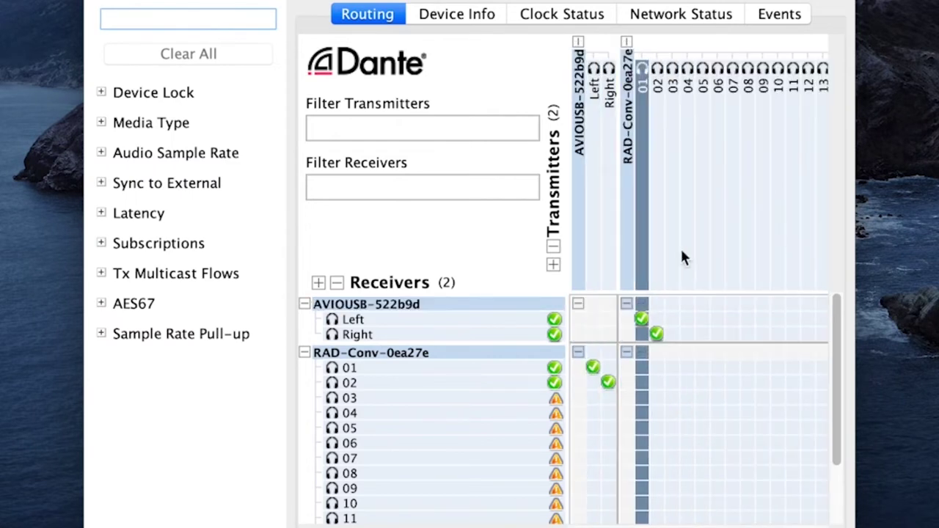
{"action": "left_click_drag", "start_coordinate": [857, 342], "coordinate": [938, 342]}
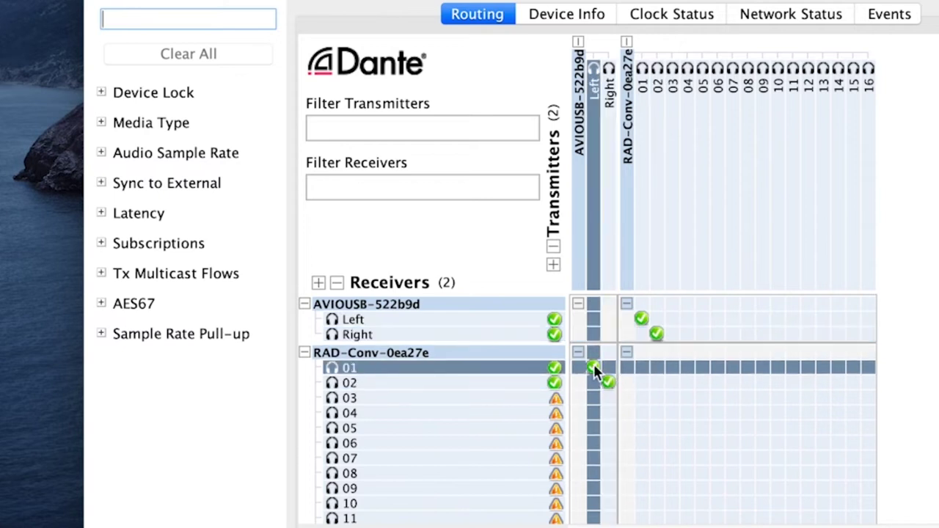
Step: Remove the AVIOUSB receiver's routes, then reassign RAD-Conv transmit channel 01 to Left and 02 to Right
{"action": "mouse_move", "coordinate": [609, 379]}
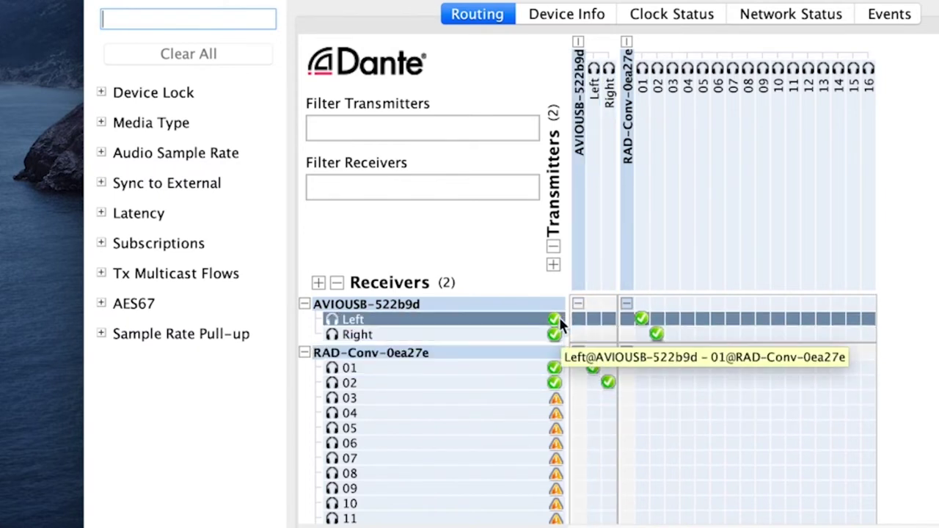
{"action": "mouse_move", "coordinate": [556, 333]}
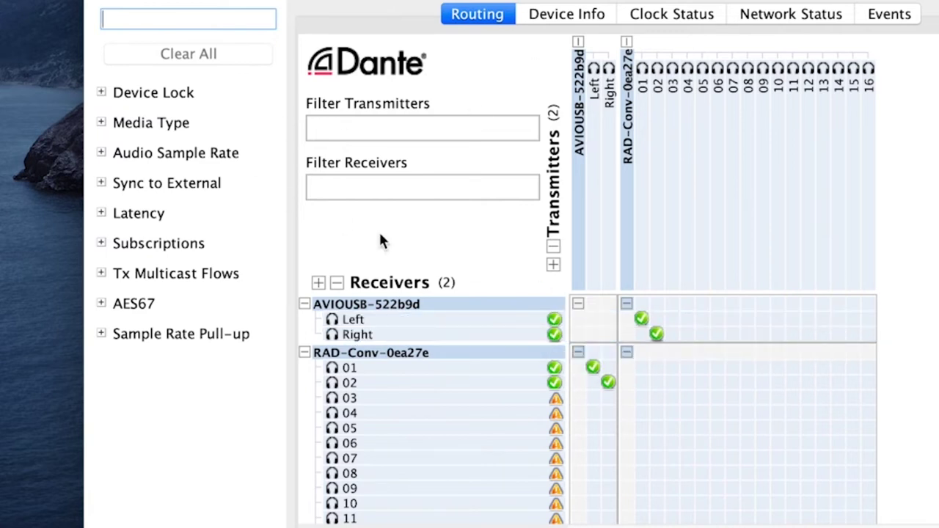
{"action": "left_click", "coordinate": [640, 320]}
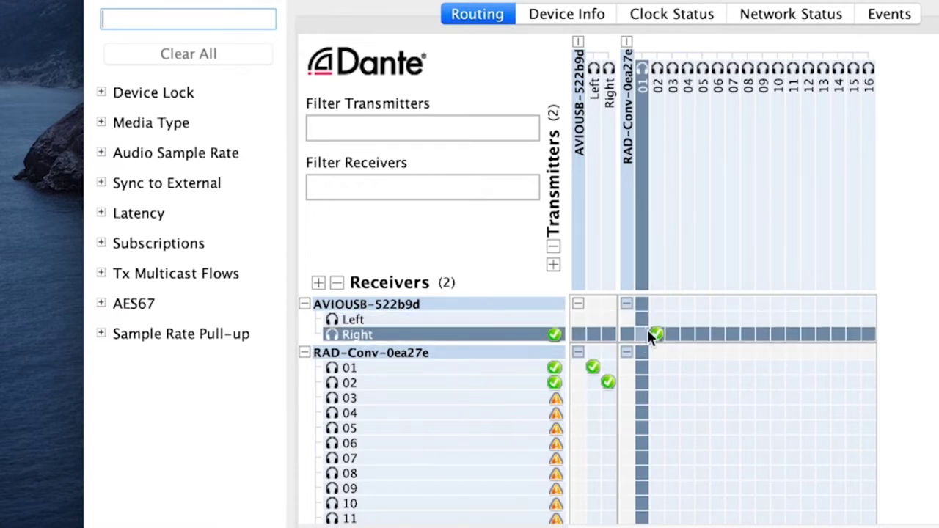
{"action": "left_click", "coordinate": [657, 334]}
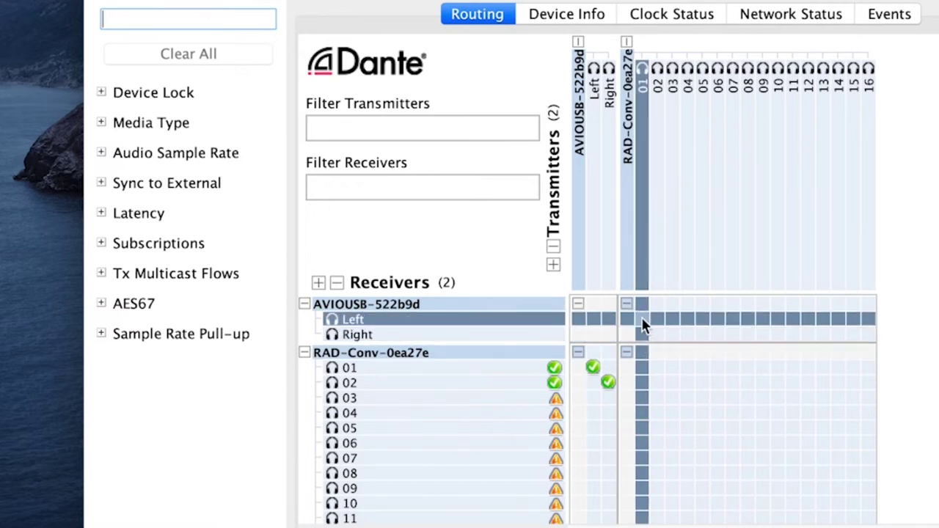
{"action": "left_click", "coordinate": [642, 319]}
{"action": "left_click", "coordinate": [656, 334]}
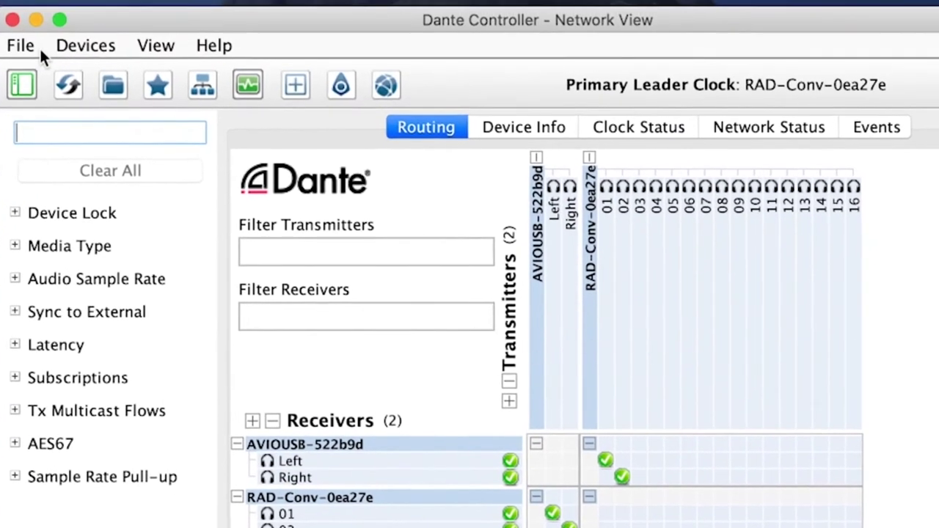
Step: Open Device View for AVIOUSB-522b9d and display its device configuration
{"action": "left_click", "coordinate": [85, 51]}
{"action": "left_click", "coordinate": [86, 55]}
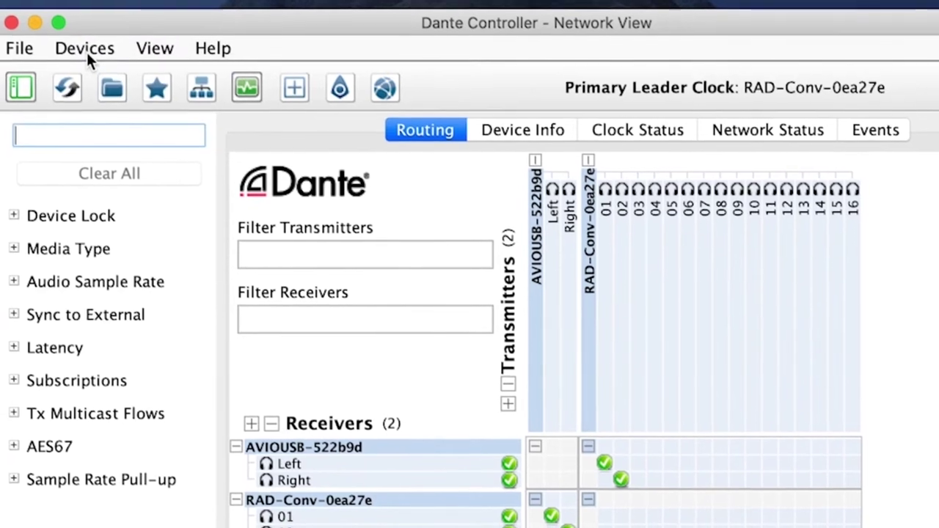
{"action": "left_click", "coordinate": [86, 49]}
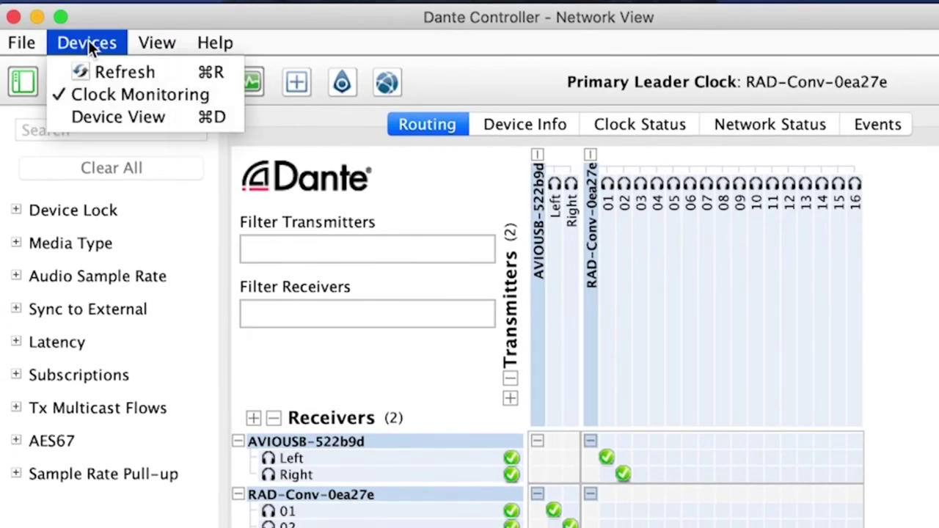
{"action": "left_click", "coordinate": [109, 120]}
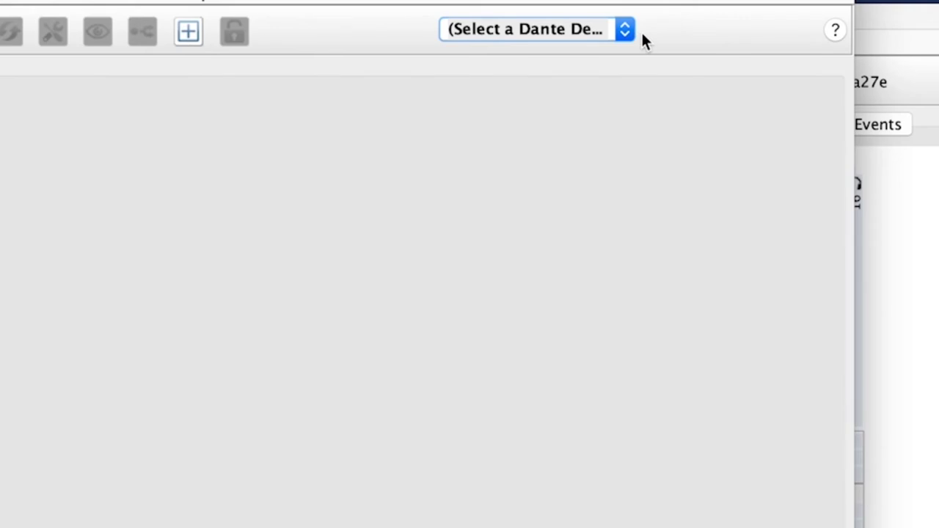
{"action": "left_click", "coordinate": [622, 32]}
{"action": "left_click", "coordinate": [500, 30]}
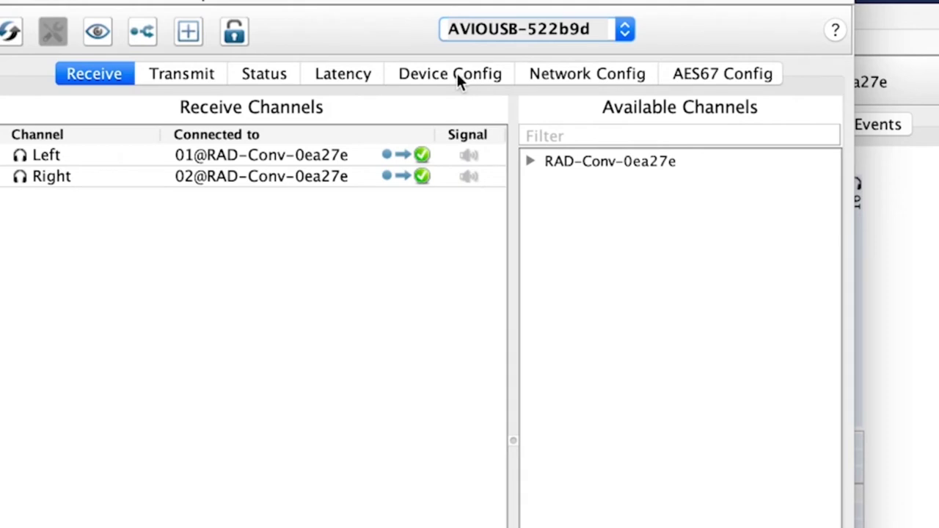
{"action": "left_click", "coordinate": [457, 75]}
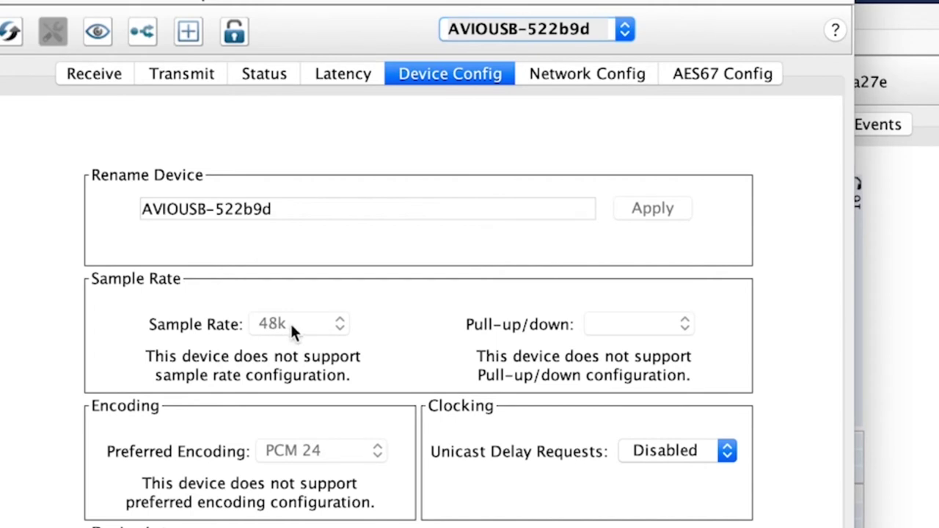
Step: Set the RAD-Conv-0ea27e sample rate to 48k in its device configuration, and reselect AVIOUSB-522b9d
{"action": "left_click", "coordinate": [622, 28]}
{"action": "left_click", "coordinate": [505, 42]}
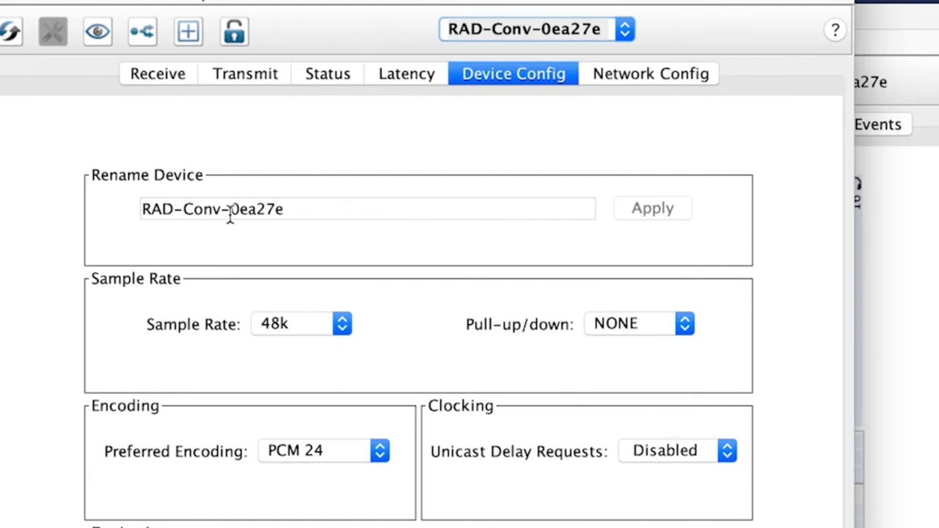
{"action": "left_click", "coordinate": [342, 327]}
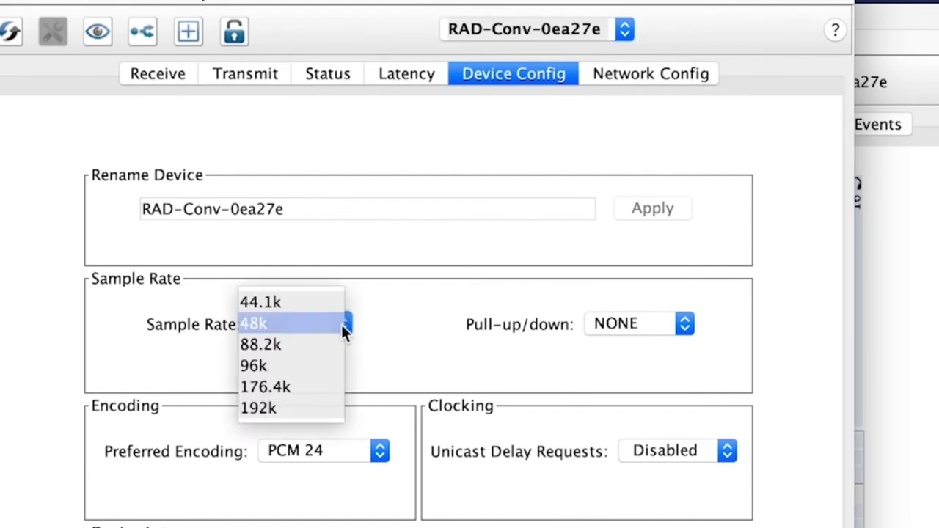
{"action": "left_click", "coordinate": [281, 325]}
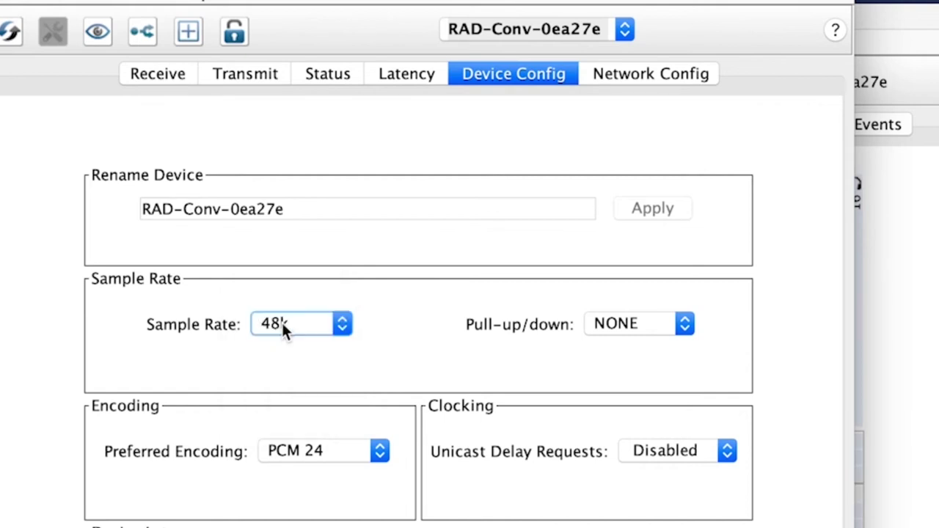
{"action": "left_click", "coordinate": [626, 31]}
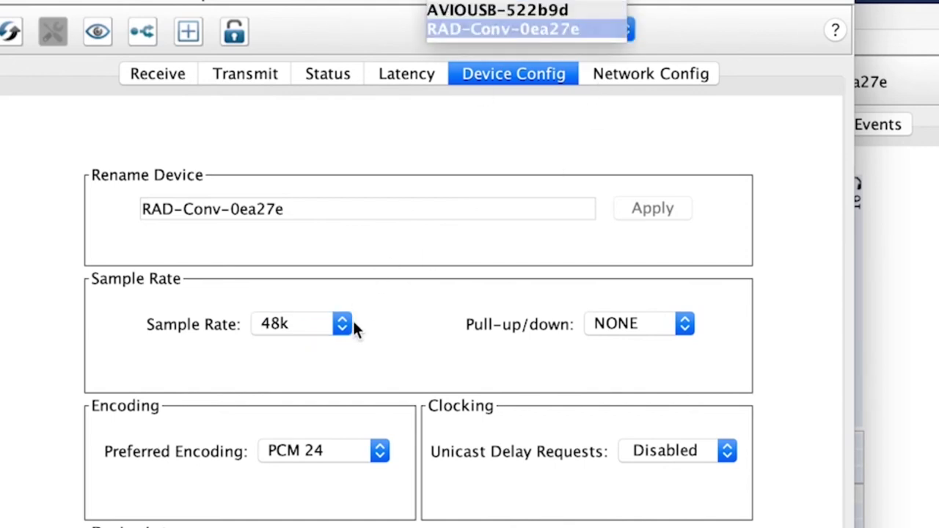
{"action": "left_click", "coordinate": [550, 11]}
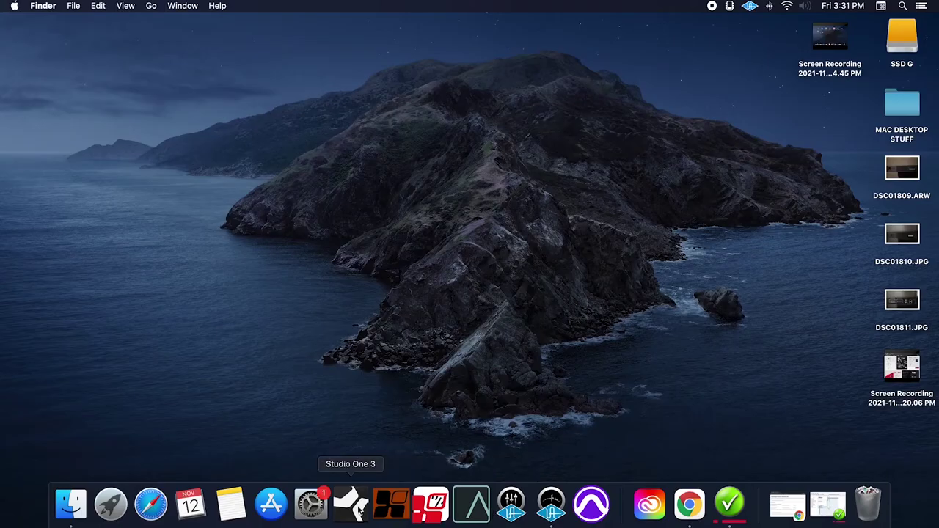
Step: Launch Studio One 3 and open the playback device choices in its audio device setup
{"action": "left_click", "coordinate": [356, 506]}
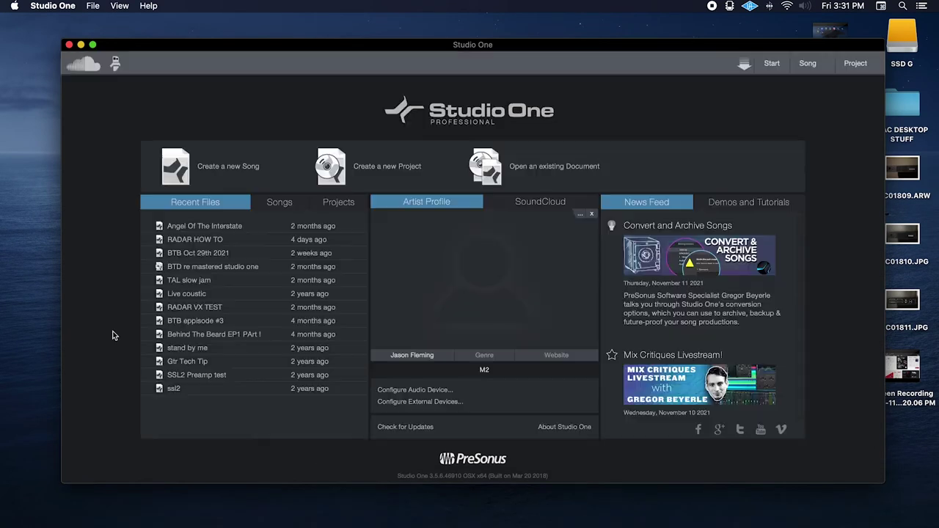
{"action": "left_click", "coordinate": [400, 393]}
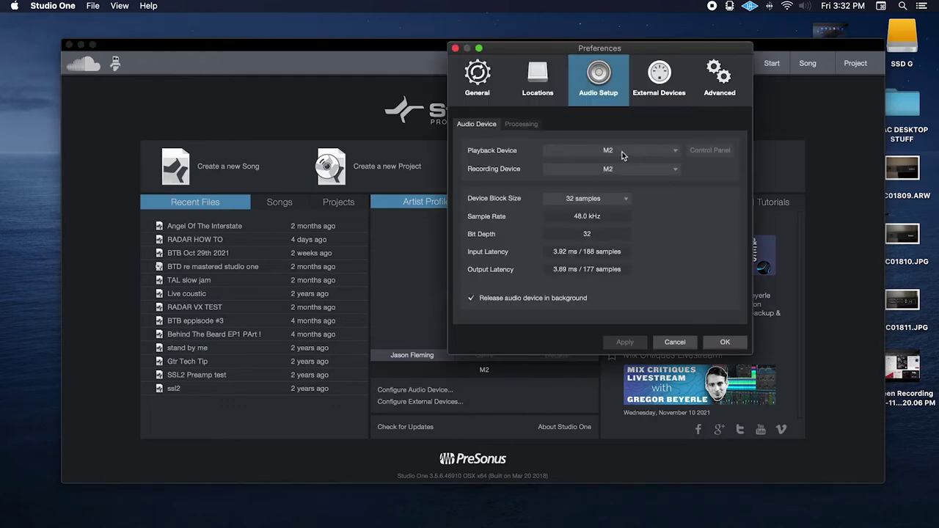
{"action": "left_click", "coordinate": [675, 154]}
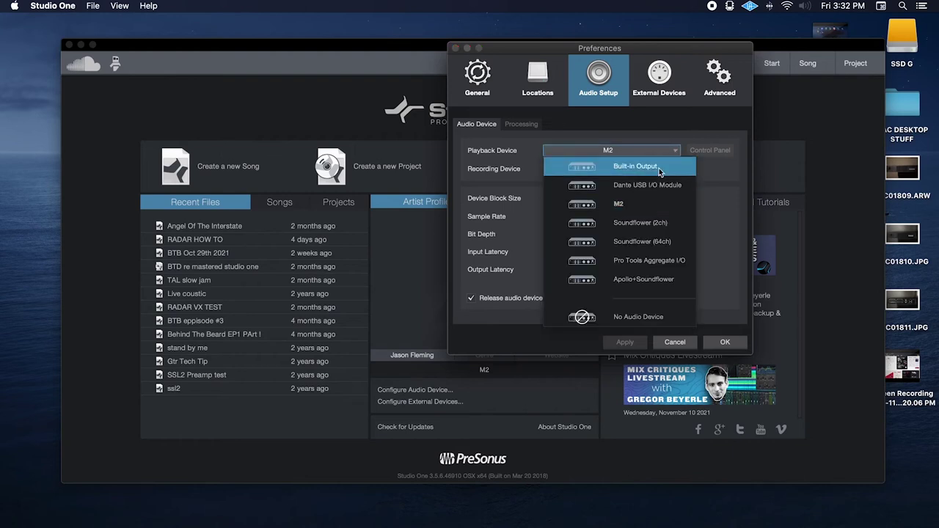